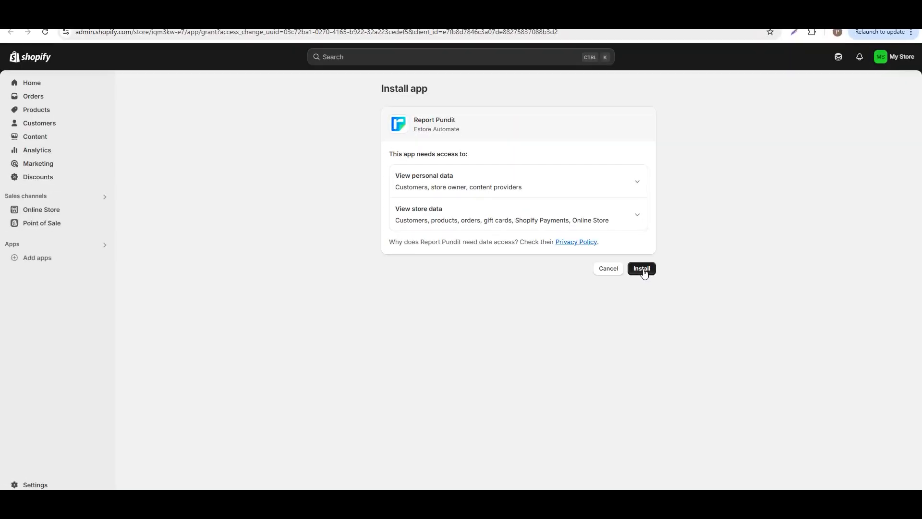
Step: Install the Report Pundit app on the Shopify store and proceed through the welcome and support email screens
click(642, 270)
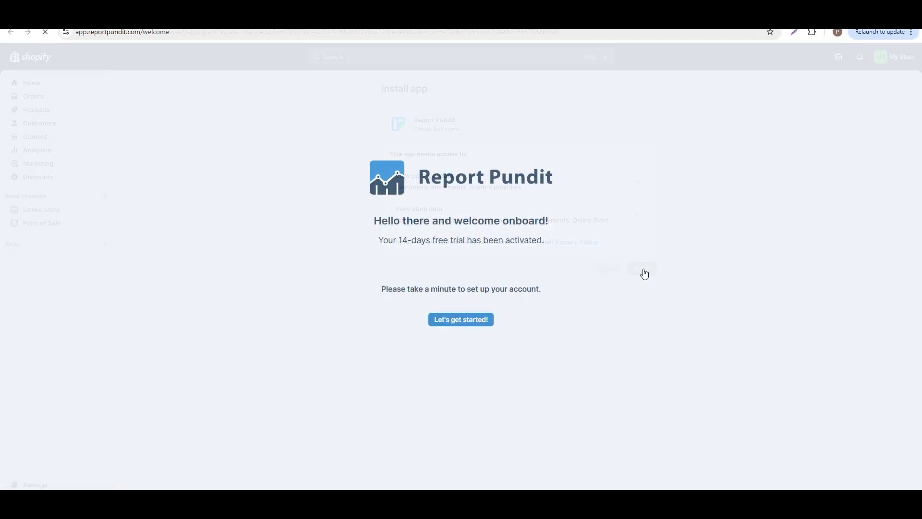
click(457, 322)
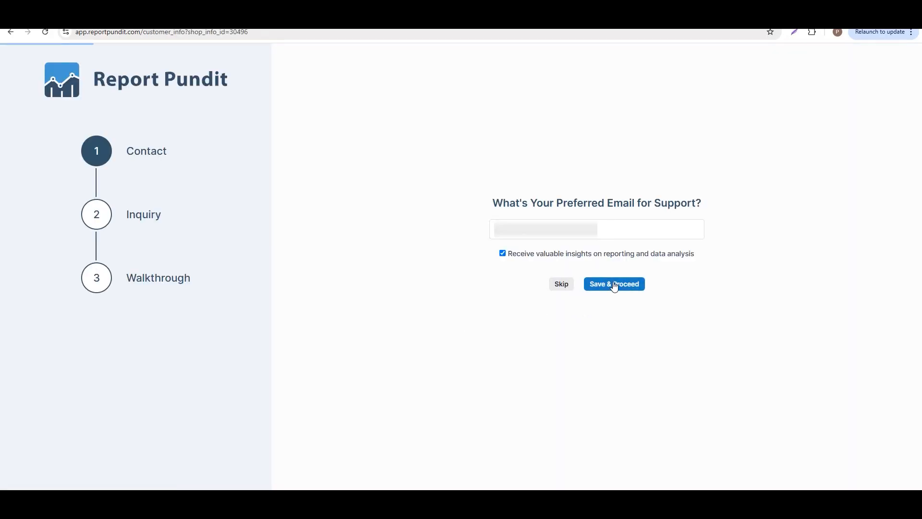
click(595, 234)
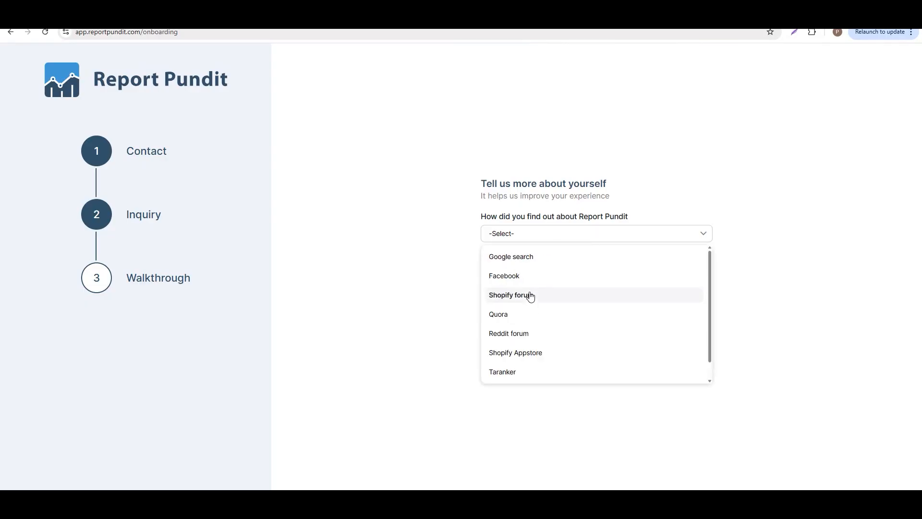
Step: Answer the onboarding survey with Google search as the source and "Pull metafields data in to" as the problem, then submit
click(529, 259)
click(620, 295)
text(Pull metafields data in to)
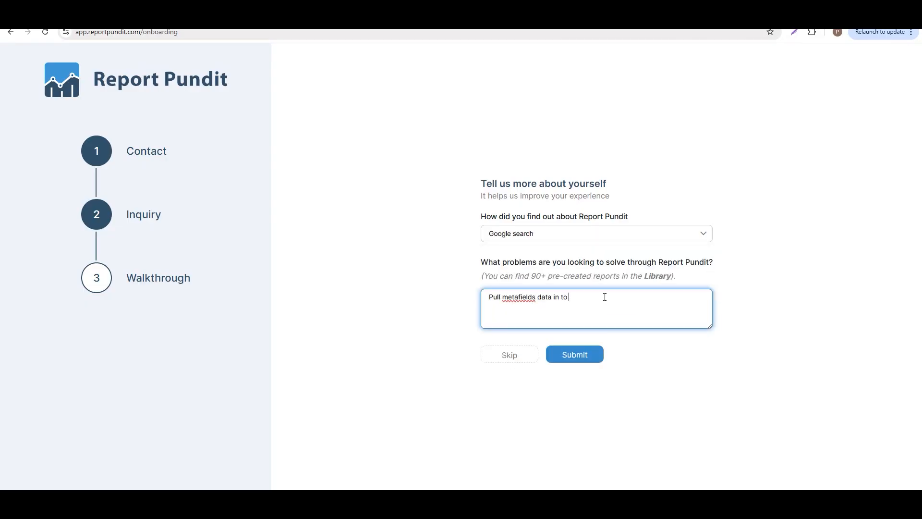
click(583, 358)
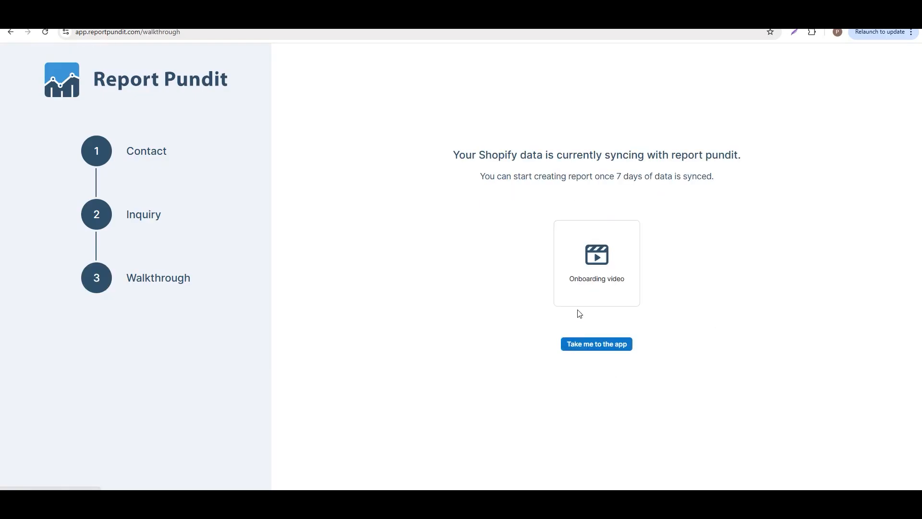
Step: Leave the walkthrough screen and enter the app
click(582, 292)
click(596, 182)
click(606, 344)
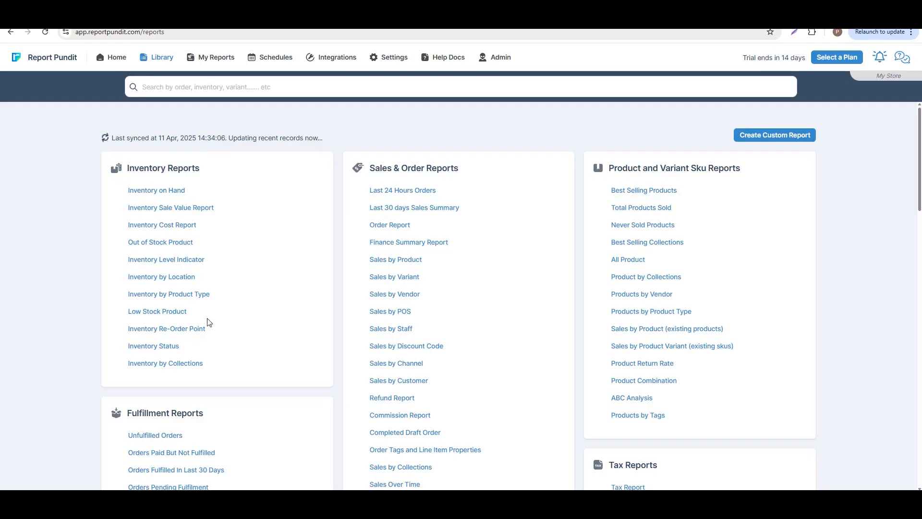
Step: Open the Commission Report from the report library
scroll(428, 327, down, 13)
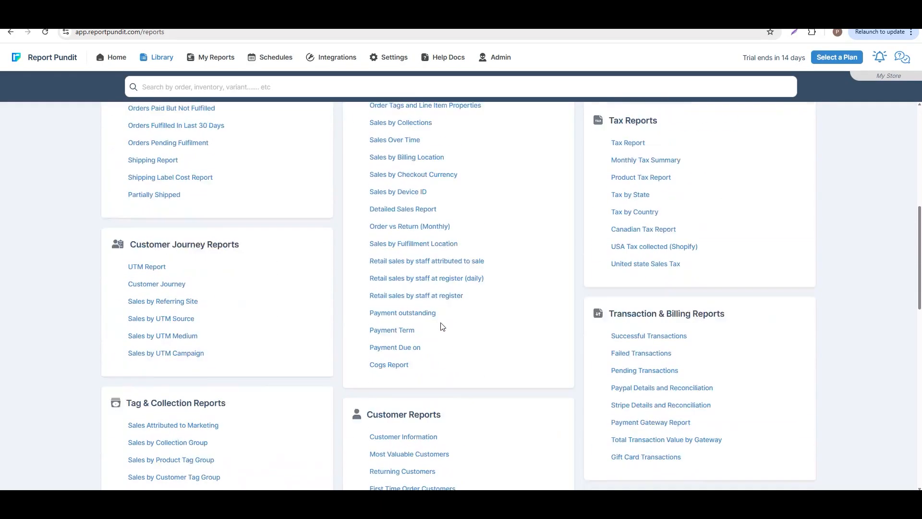
scroll(464, 388, up, 13)
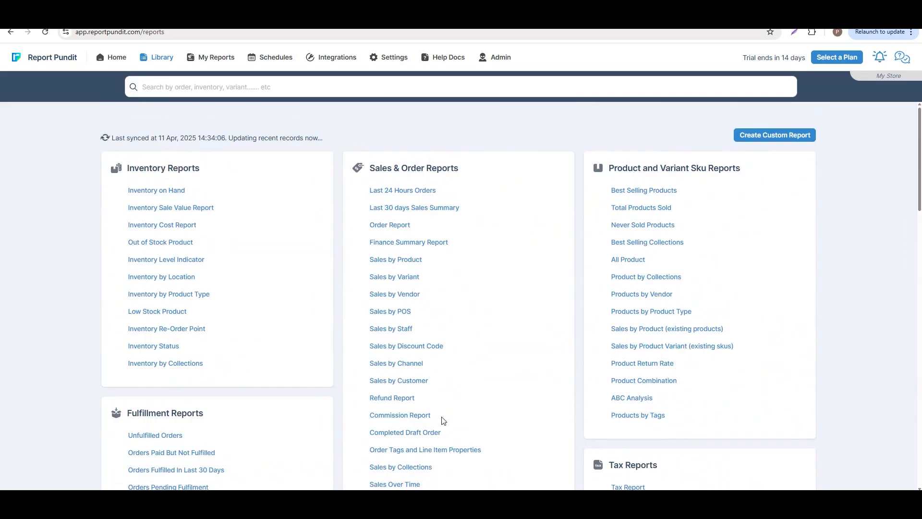
scroll(442, 416, down, 12)
scroll(441, 403, up, 11)
scroll(441, 391, up, 2)
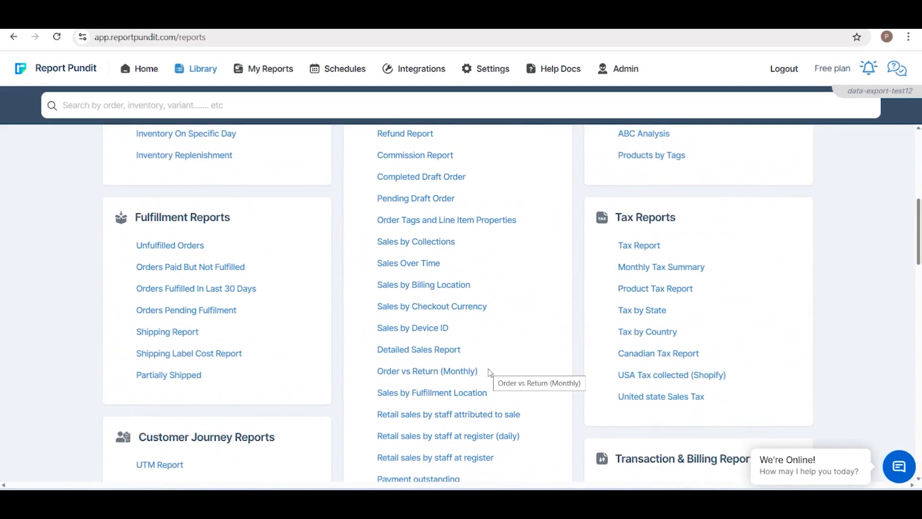
click(441, 161)
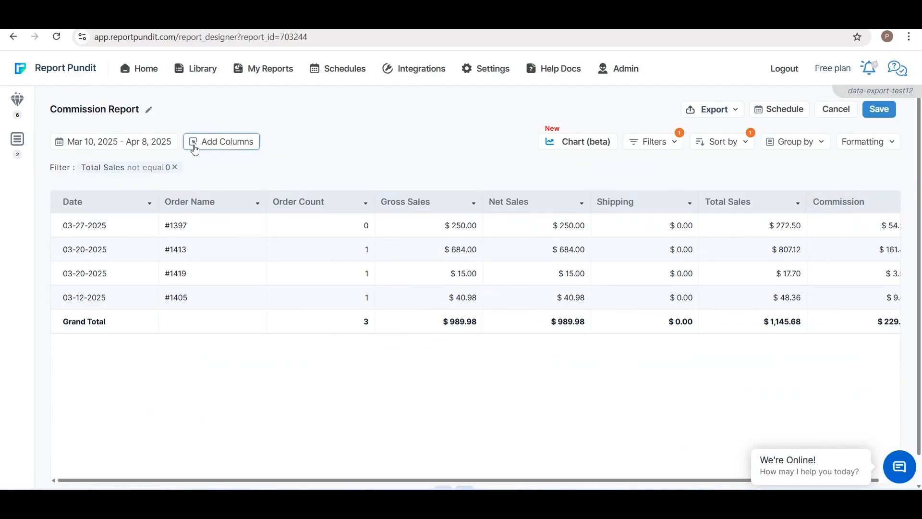
Step: Add the Order ID column to the Commission Report
click(153, 147)
click(338, 118)
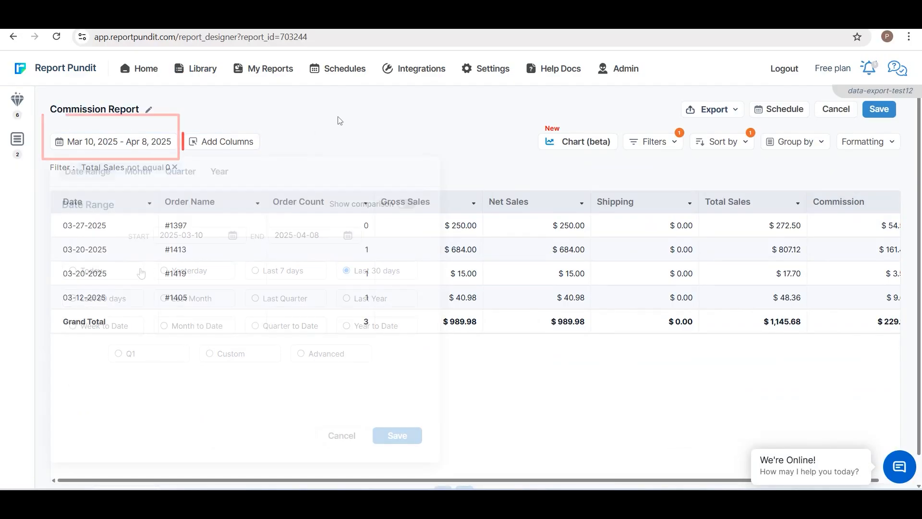
click(221, 144)
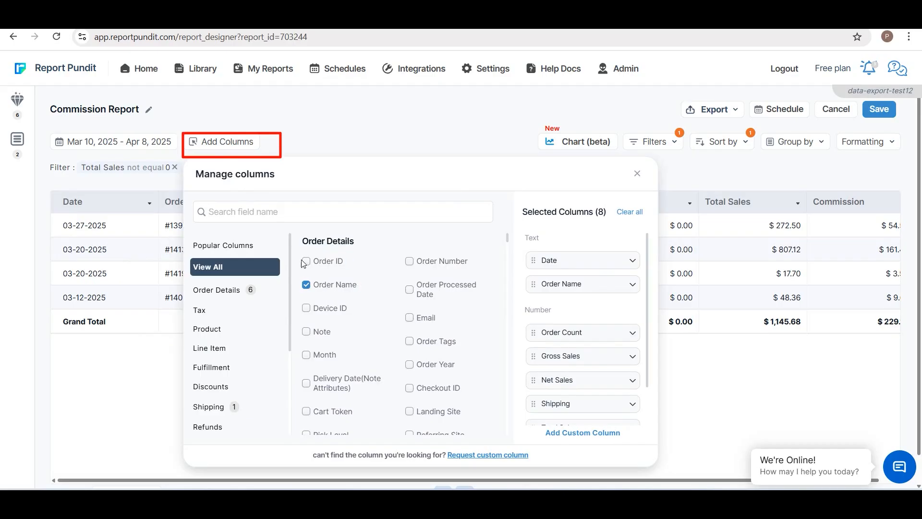
scroll(322, 293, down, 7)
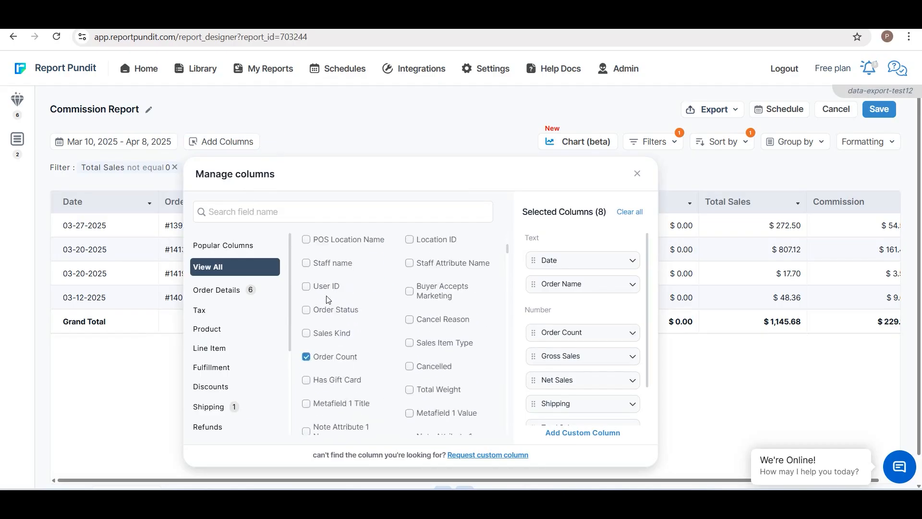
scroll(353, 359, up, 7)
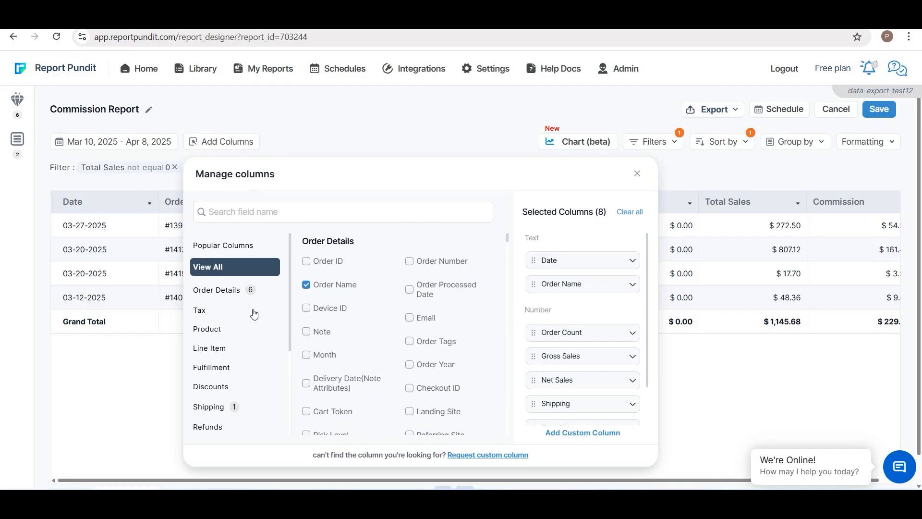
scroll(247, 313, down, 6)
scroll(240, 343, up, 5)
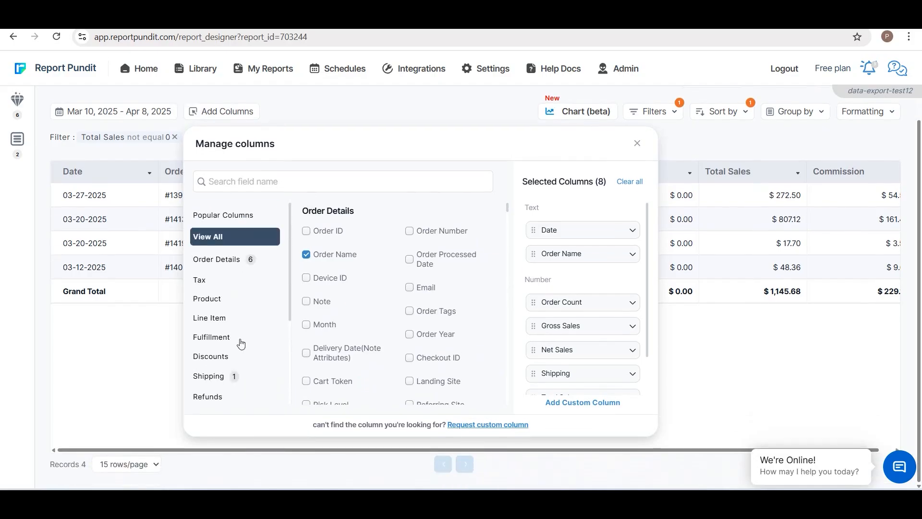
click(307, 231)
click(389, 122)
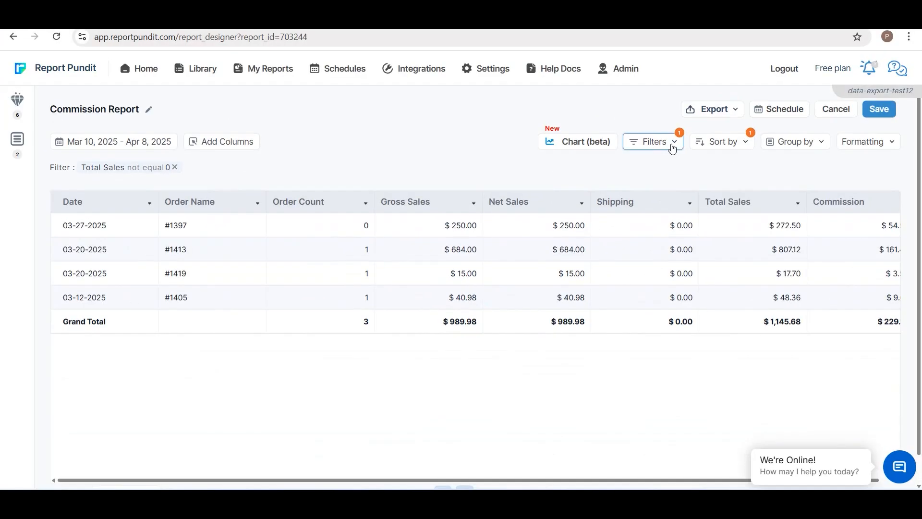
Step: Add a second filter where Order Name contains #1397 and apply it
click(669, 142)
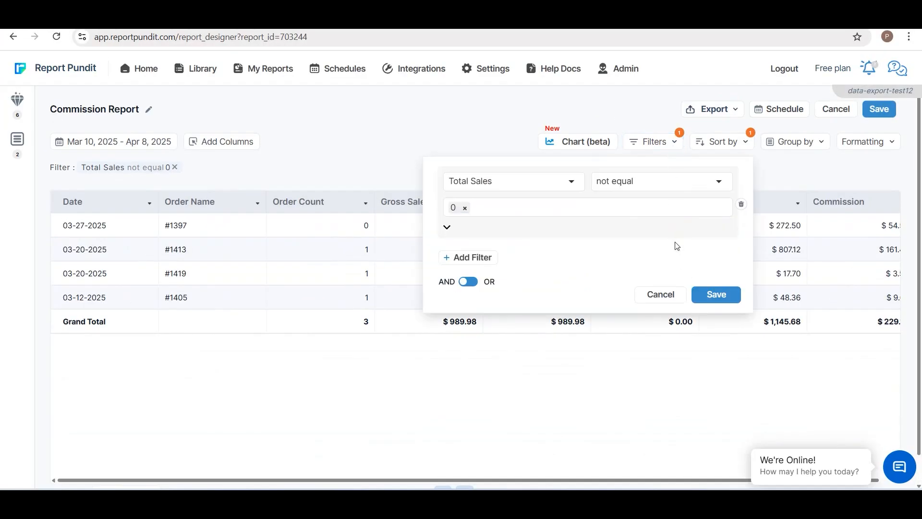
click(454, 258)
click(454, 260)
click(497, 301)
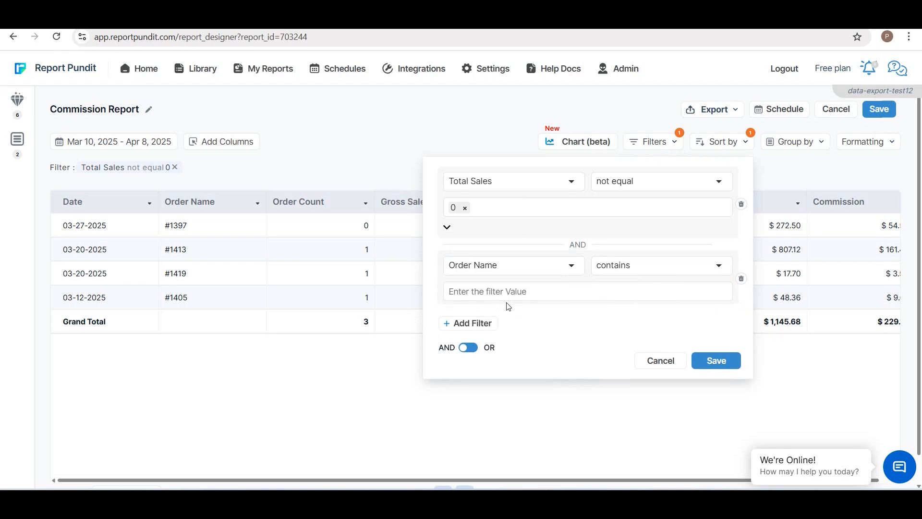
click(624, 272)
click(615, 319)
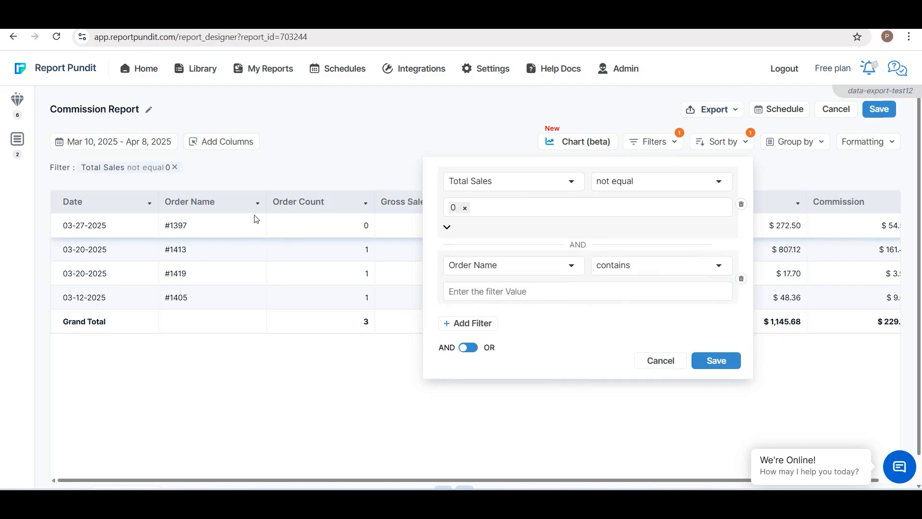
click(456, 291)
text(#1397)
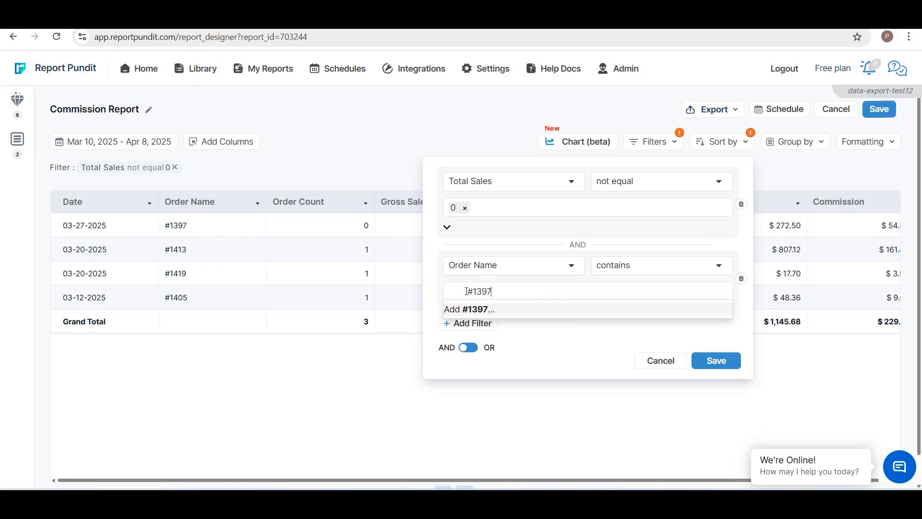
click(571, 312)
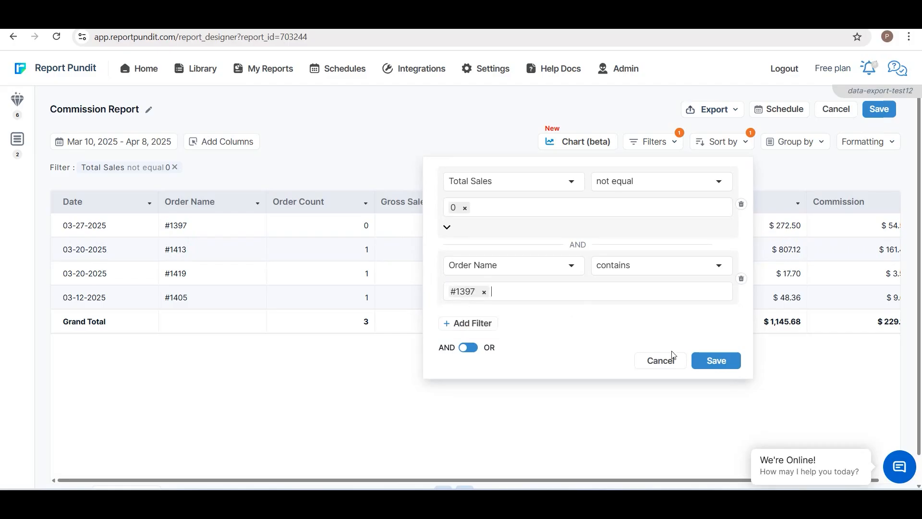
click(701, 366)
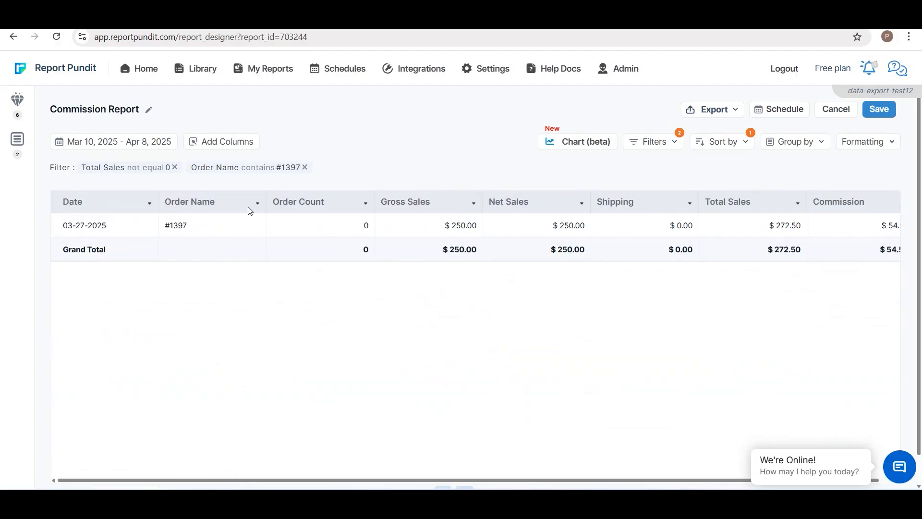
Step: Delete the Order Name filter and save the filters
click(652, 141)
click(741, 279)
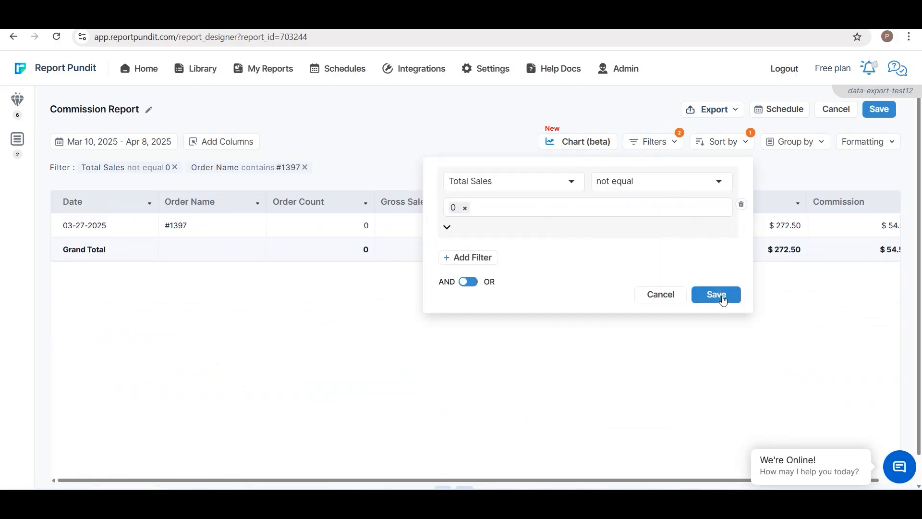
click(716, 294)
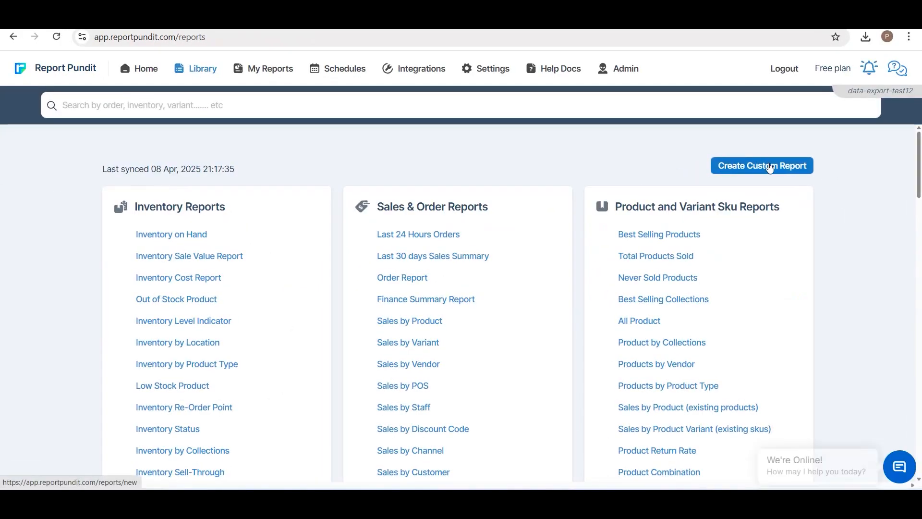
Step: Create a custom report named Commission Test using the Orders & Product report type
click(770, 168)
click(414, 254)
text(Commission Test)
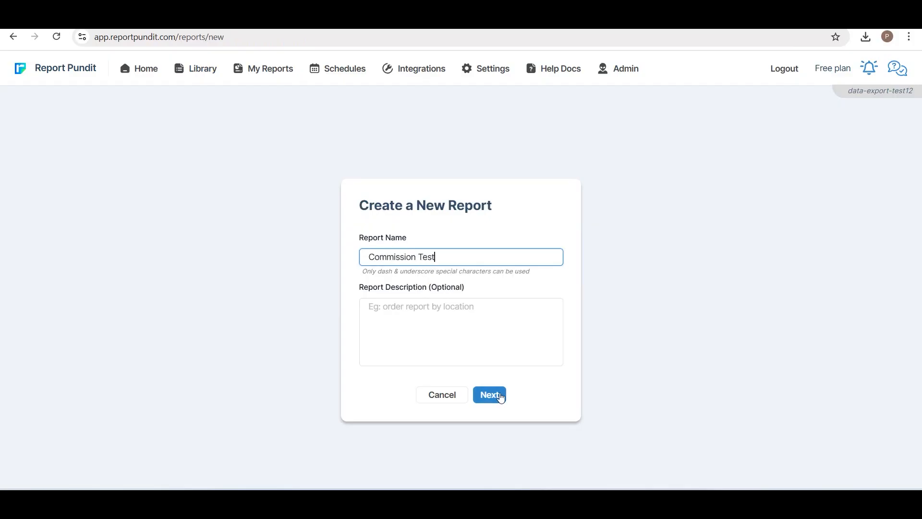
click(499, 397)
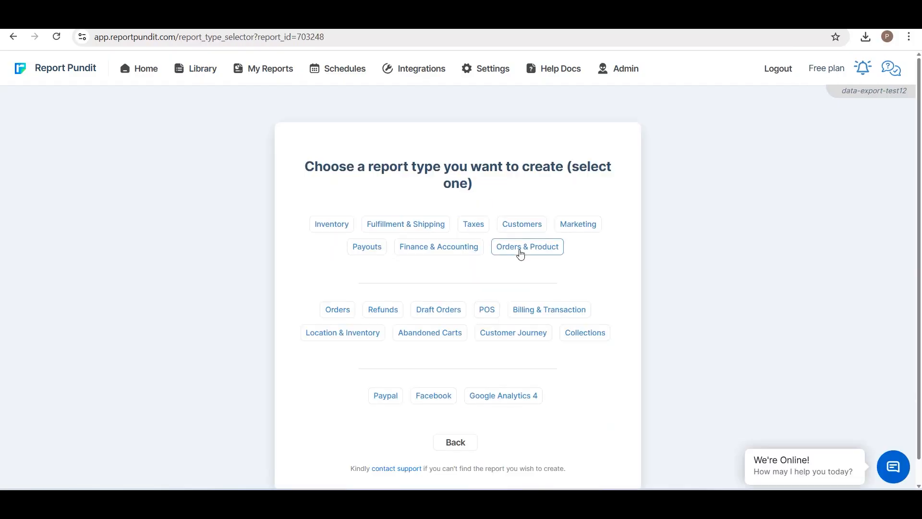
click(521, 254)
click(503, 337)
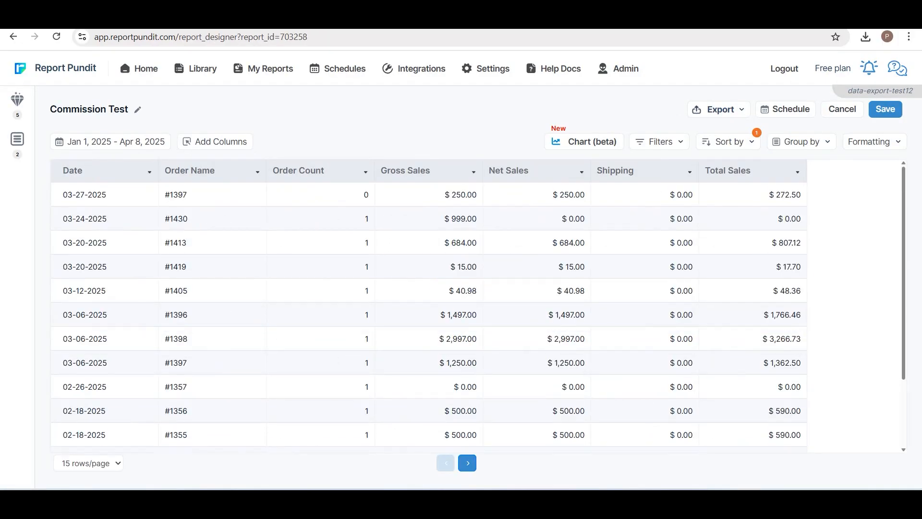
Step: Add a calculated column named Commission with formula ([Total Sales] * 0.2), output type Number, shown as currency
click(227, 146)
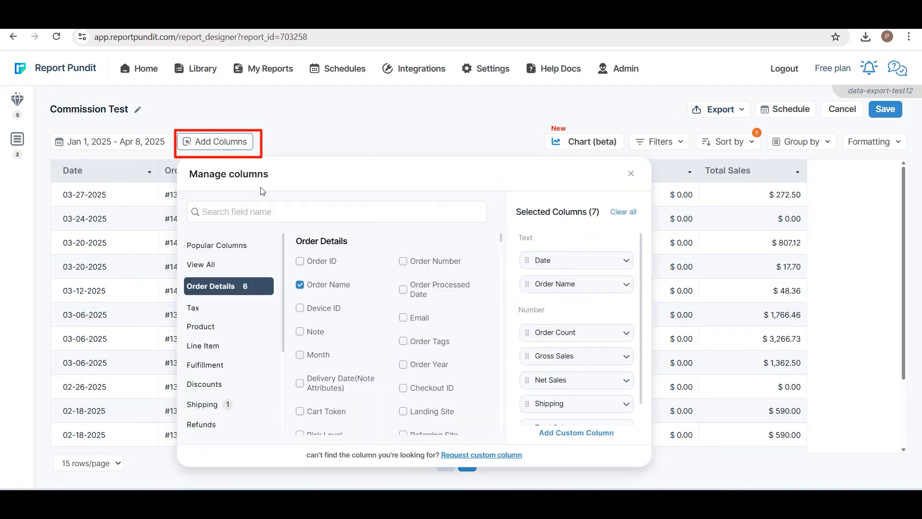
click(583, 434)
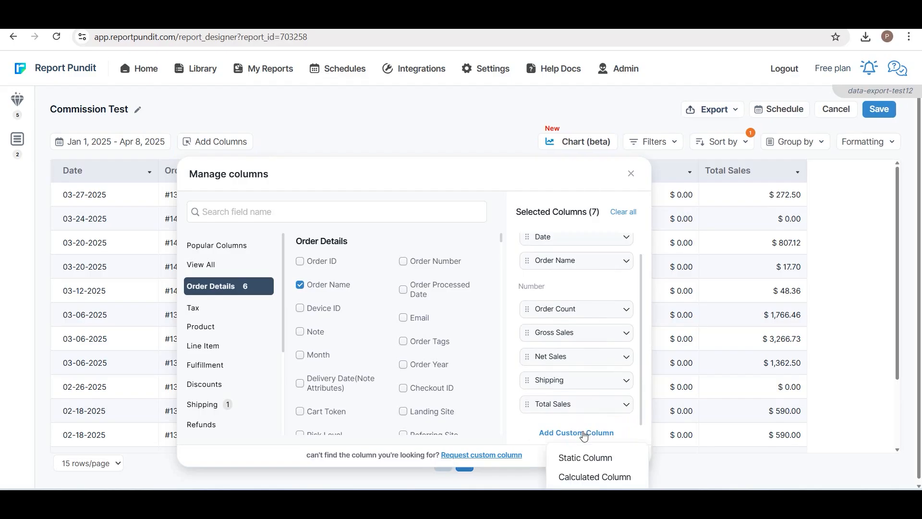
click(586, 478)
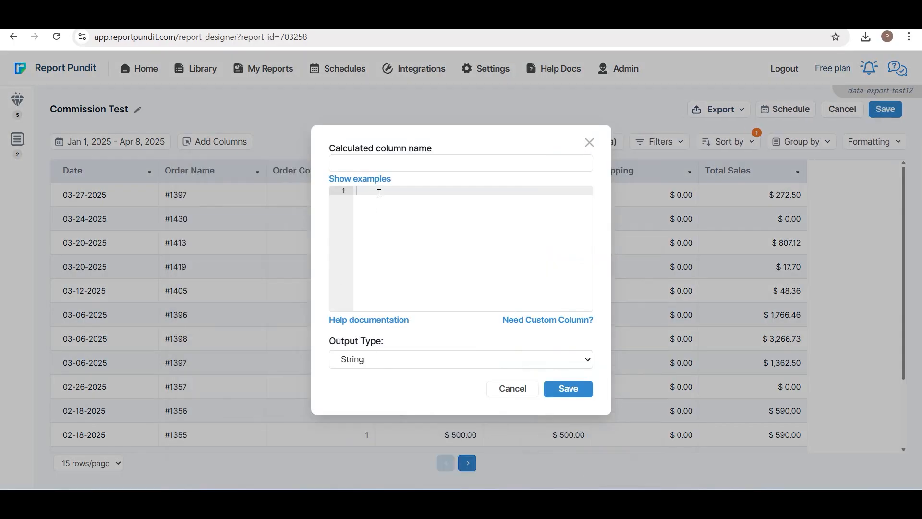
click(377, 164)
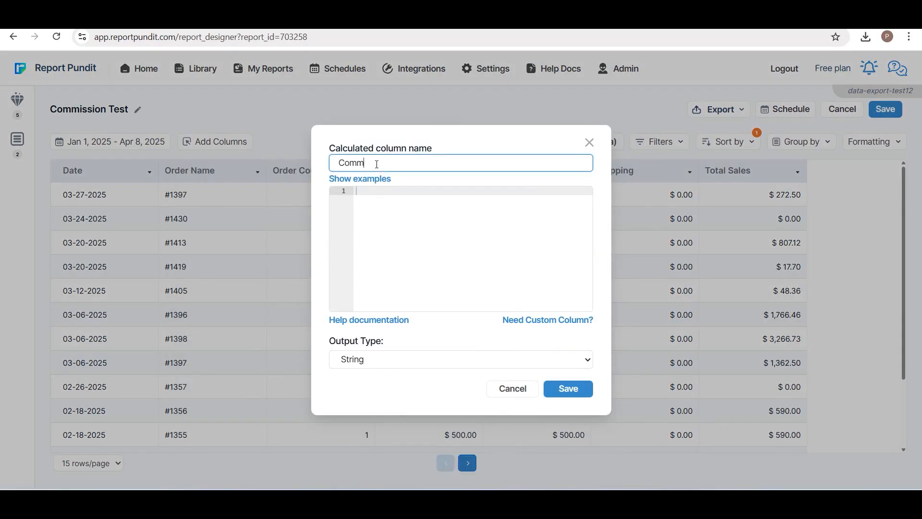
click(412, 191)
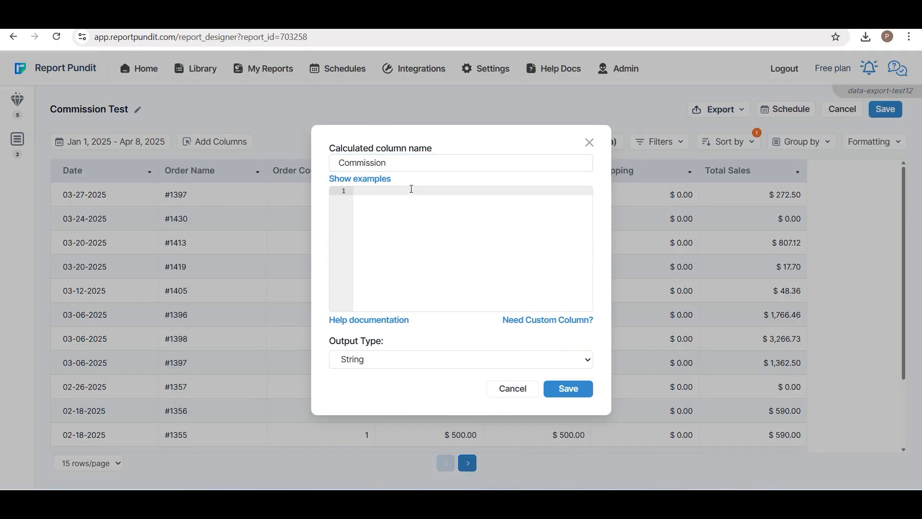
text(([Total Sales] * 0.2))
click(441, 369)
click(383, 387)
click(339, 372)
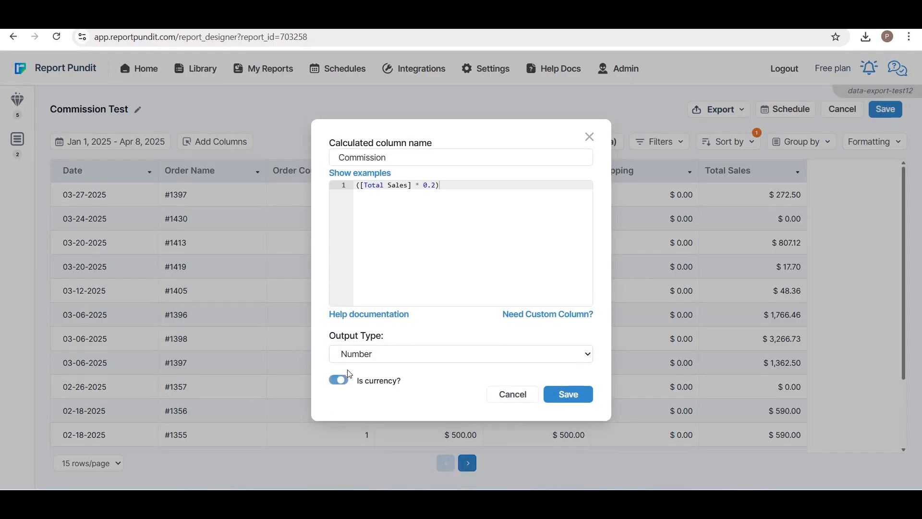
click(556, 394)
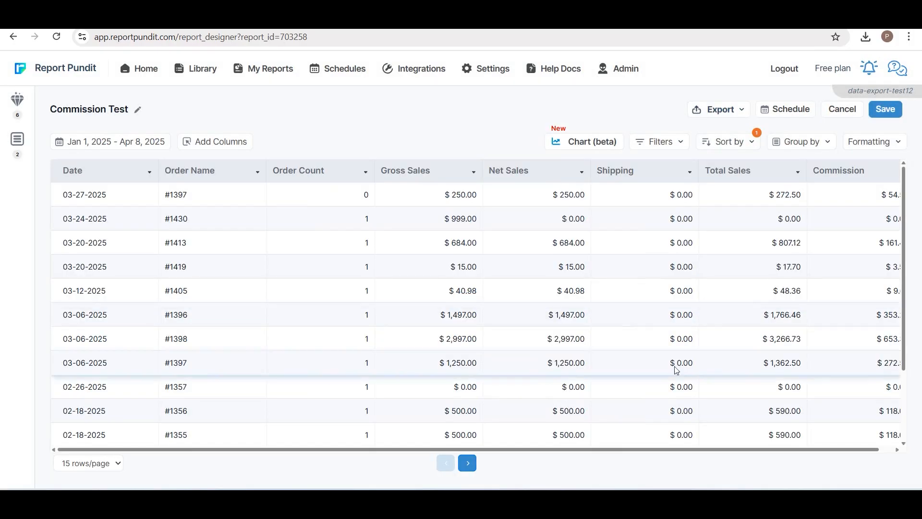
Step: Add a static column named Test Ship with the value UPS
drag(853, 450, 831, 431)
click(215, 142)
scroll(542, 288, down, 1)
click(577, 432)
click(585, 461)
text(Test Ship)
click(398, 296)
text(UPS)
click(485, 339)
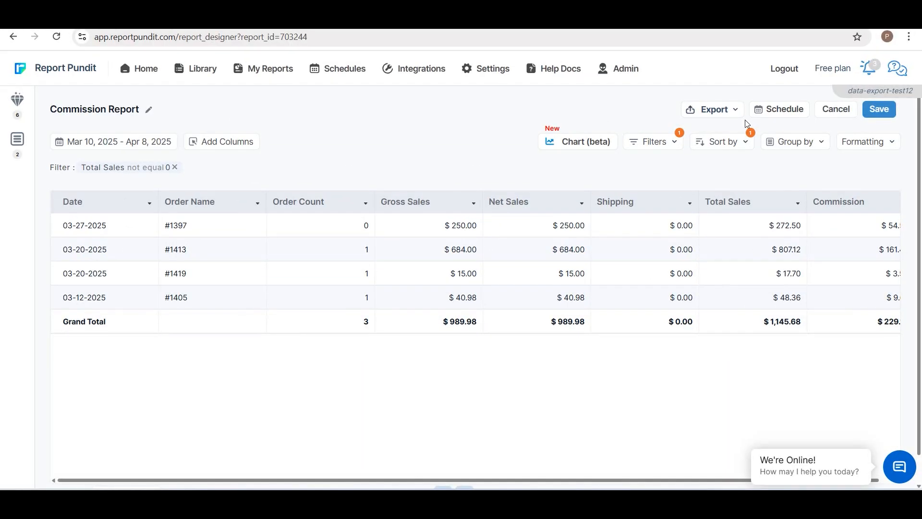
Step: Export the Commission Report as an Excel (.xlsx) file
click(733, 113)
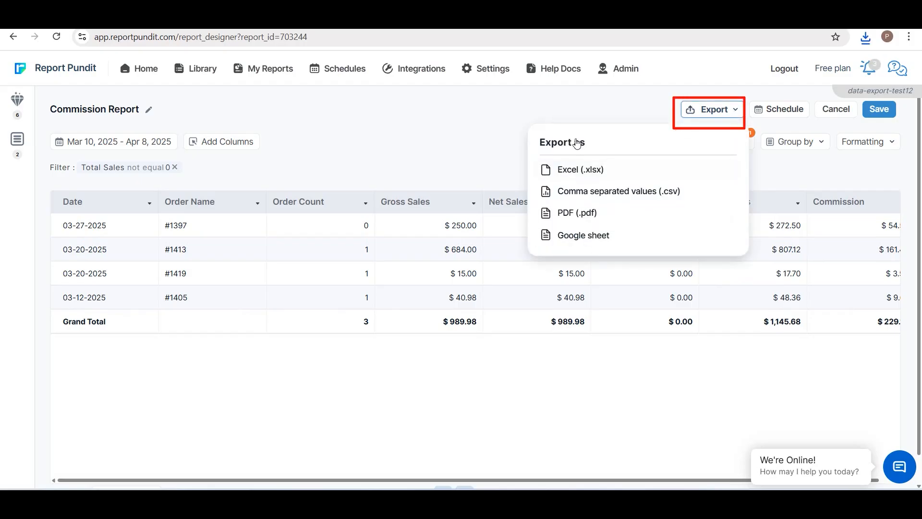
click(573, 177)
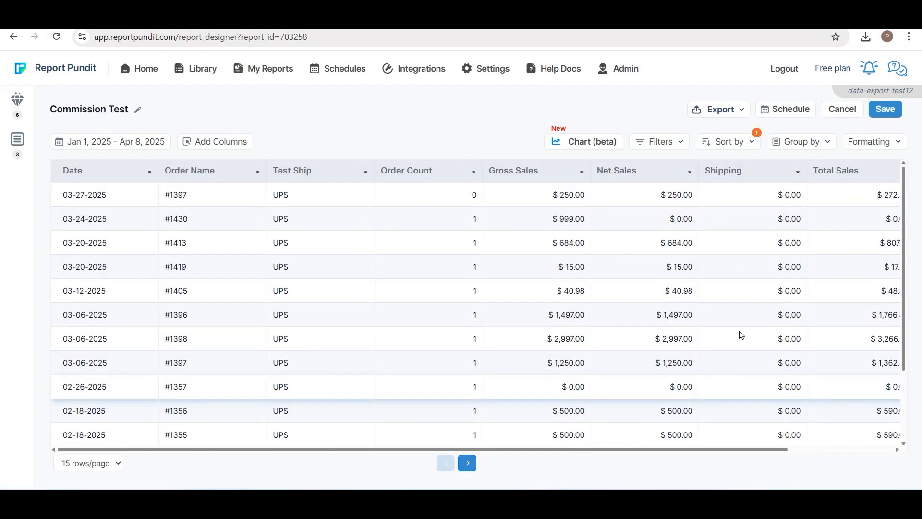
Step: Start a daily schedule for the Commission Test report and add a recipient e-mail address
click(783, 111)
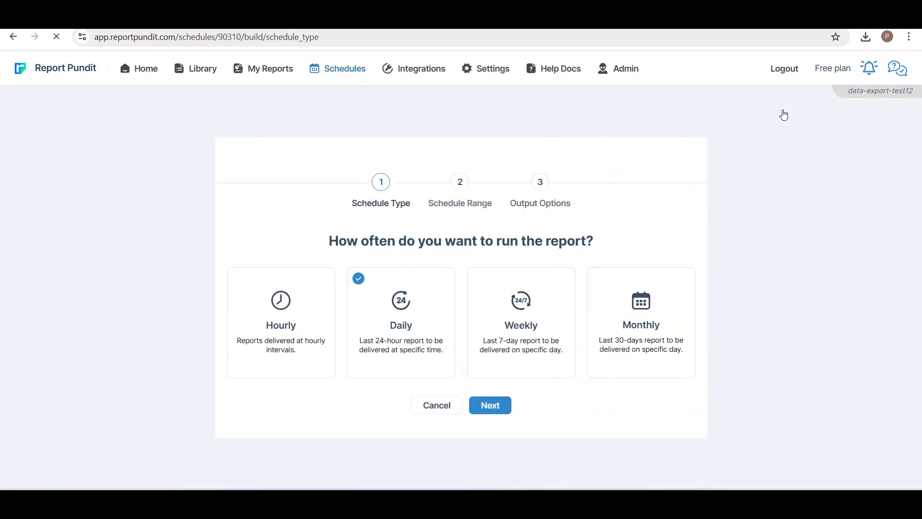
click(494, 406)
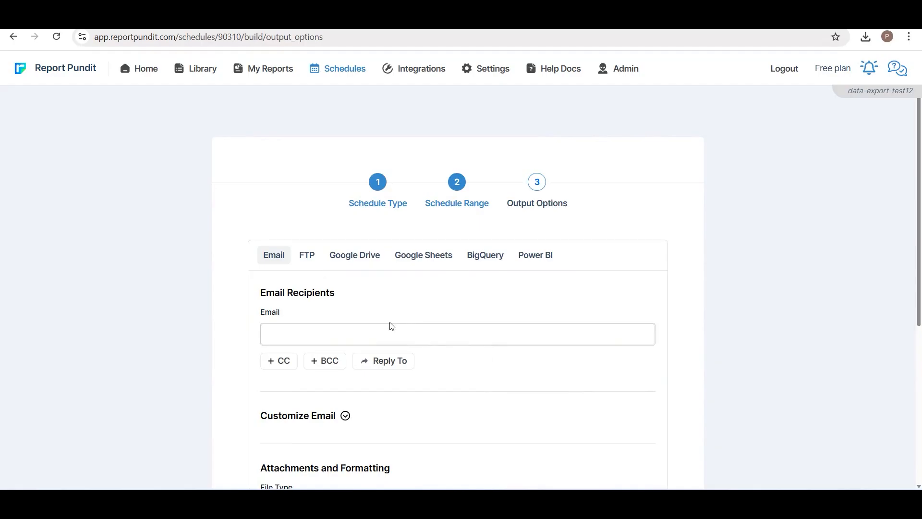
click(319, 335)
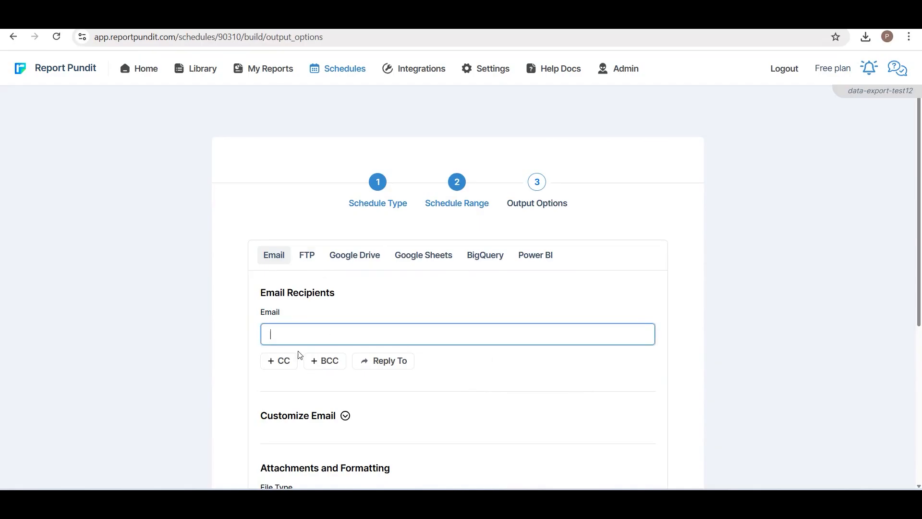
text([blurred email])
key(Return)
Step: Open the email customization and set the subject to Commission Report
scroll(346, 288, down, 3)
click(345, 265)
click(354, 310)
text(Commission Report)
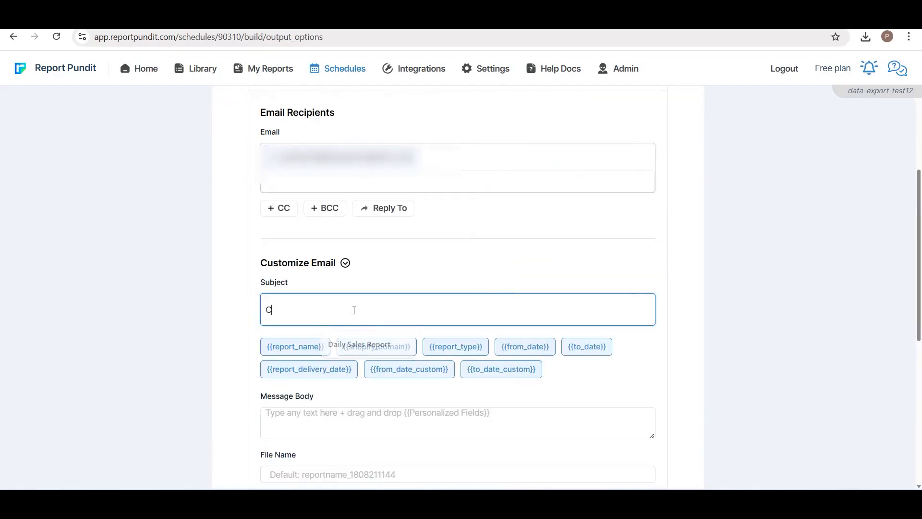
Step: Write a message body with a greeting, 'Please find the commission report.' and 'Thanks', then save the schedule
scroll(485, 260, down, 3)
click(334, 235)
text(Hi Te)
text(Please find the commission report.)
key(Return)
key(Return)
text(Thanks)
scroll(272, 245, down, 3)
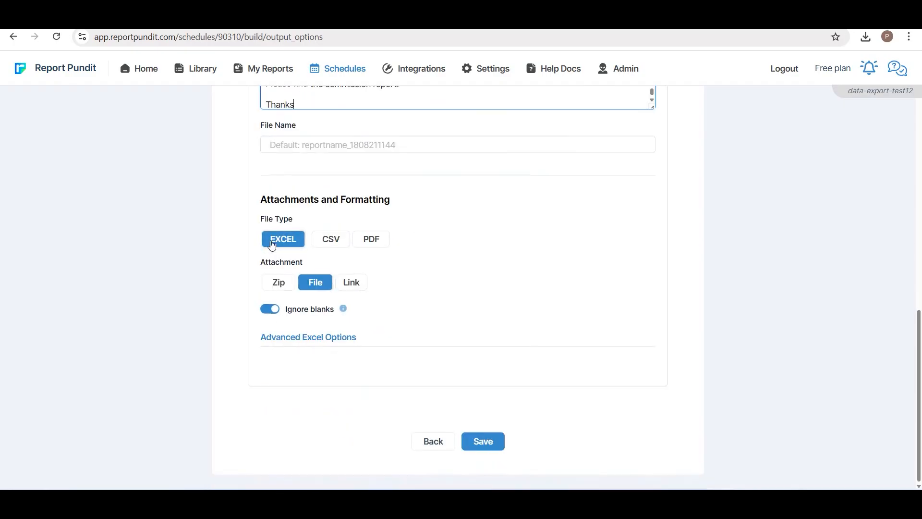
click(490, 446)
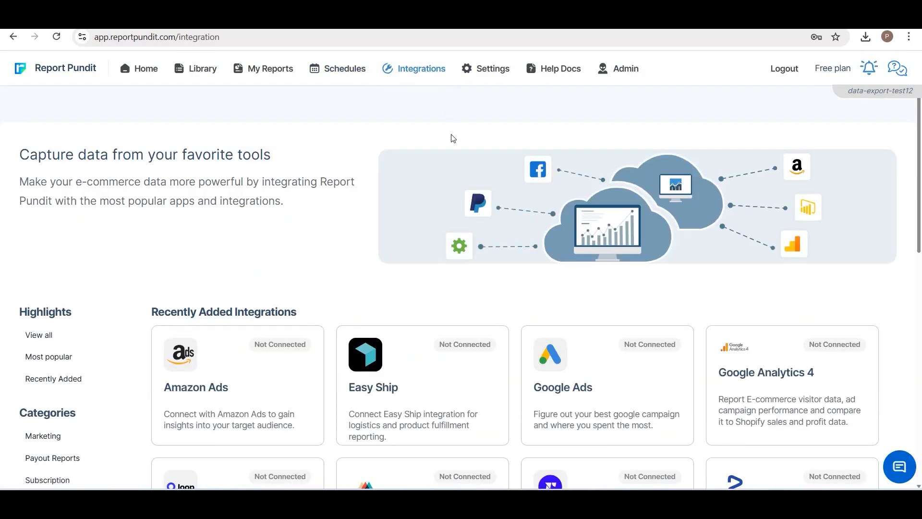
Step: Connect the Google Analytics 4 integration by signing in with a Google account, then open the Daily Visitor Metrics report
scroll(422, 277, down, 10)
scroll(425, 281, up, 10)
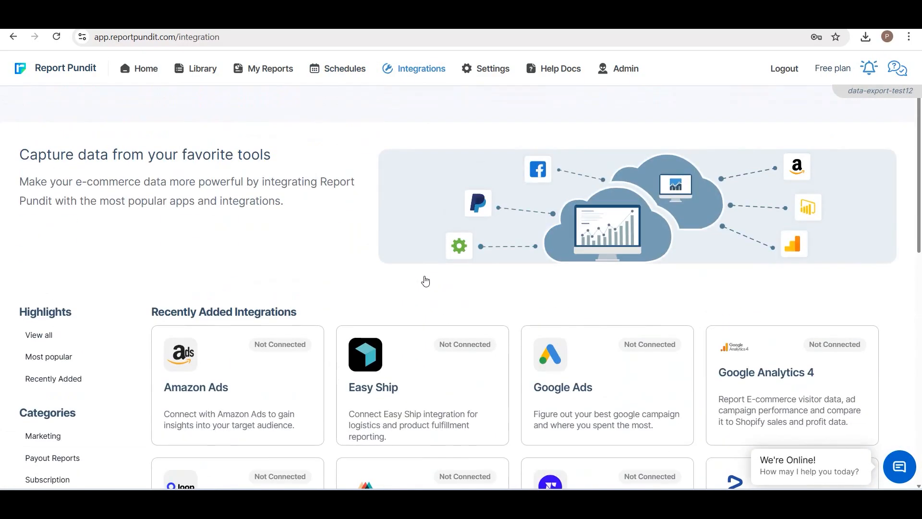
scroll(425, 282, down, 3)
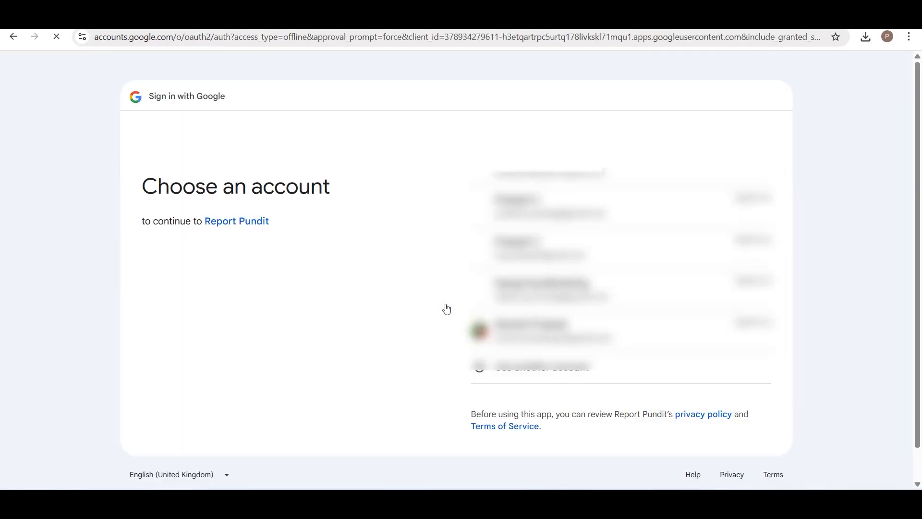
click(528, 178)
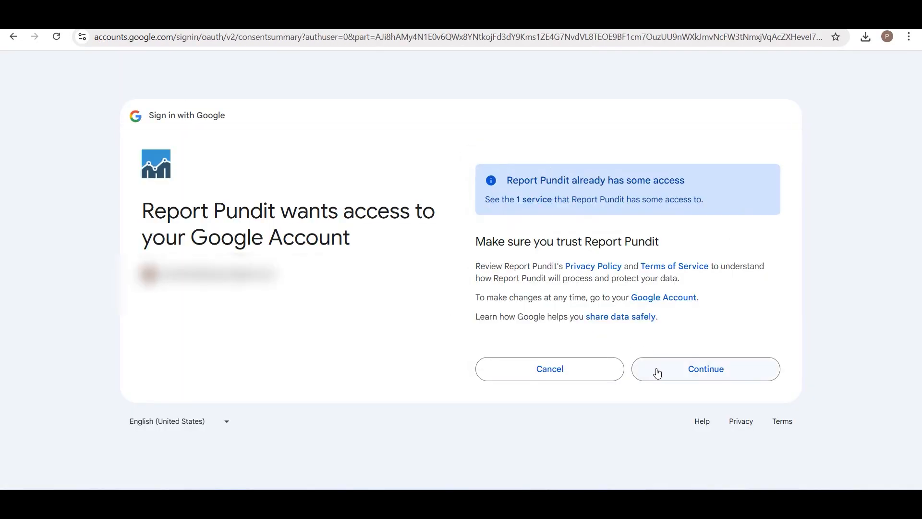
click(657, 373)
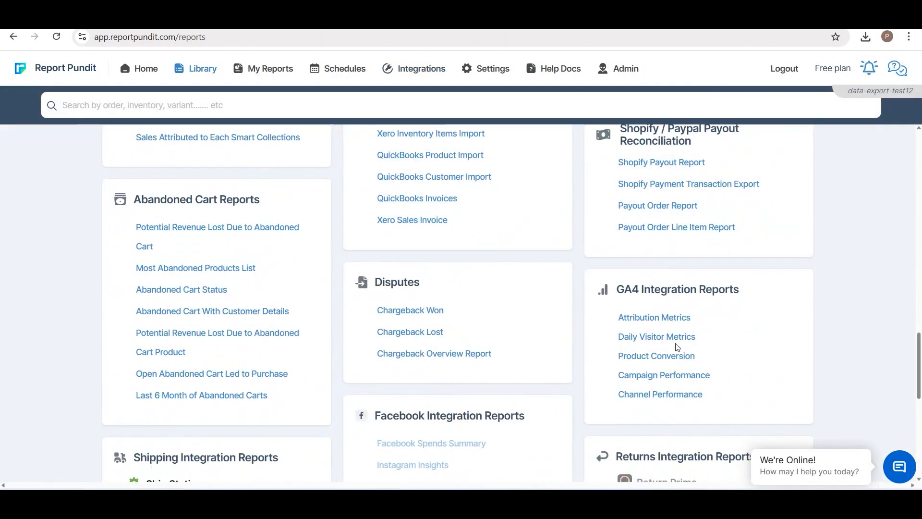
click(657, 341)
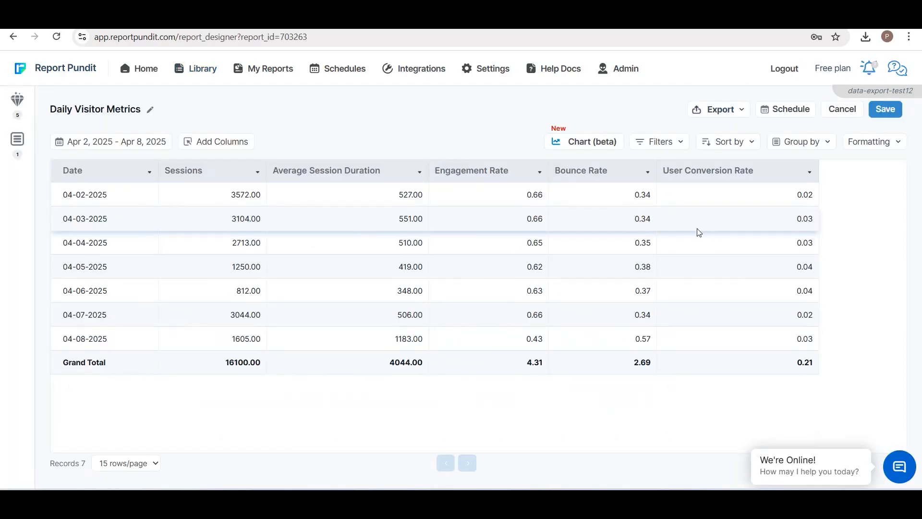
Step: Connect another store in the account settings by pasting that store's shop key
click(491, 72)
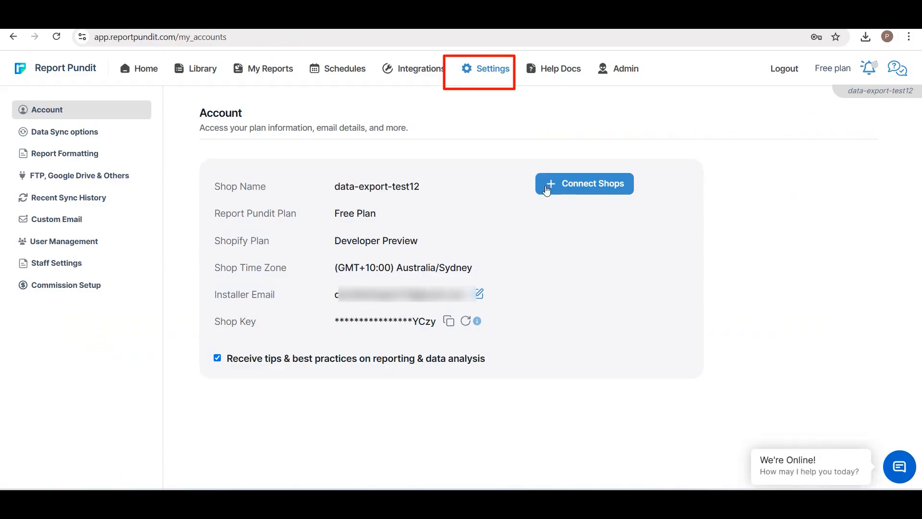
click(571, 185)
key(ctrl+v)
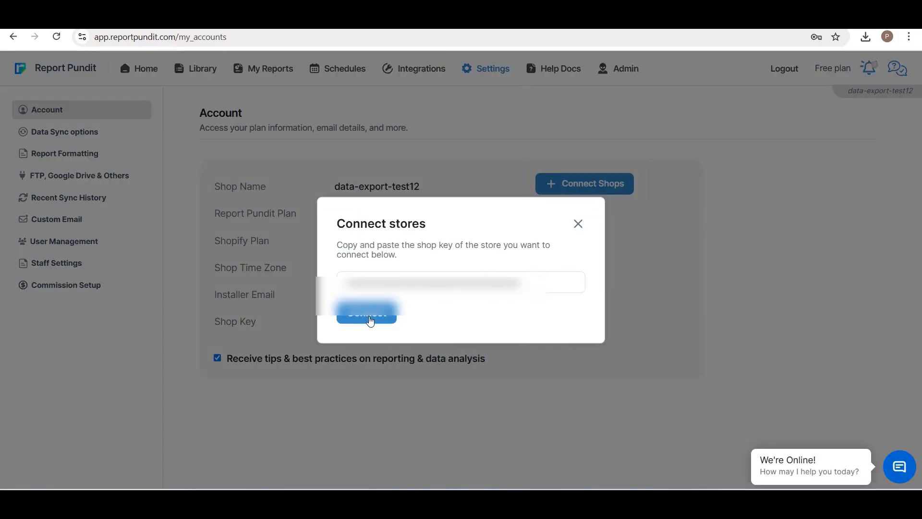
click(367, 314)
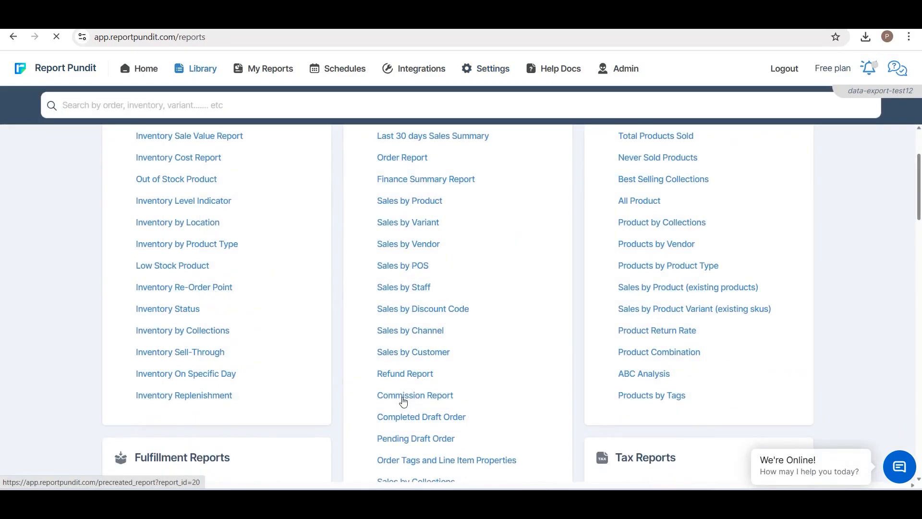
Step: Open the Commission Report and add the Shop Domain column by searching for domain
click(403, 400)
click(221, 142)
click(268, 206)
text(do)
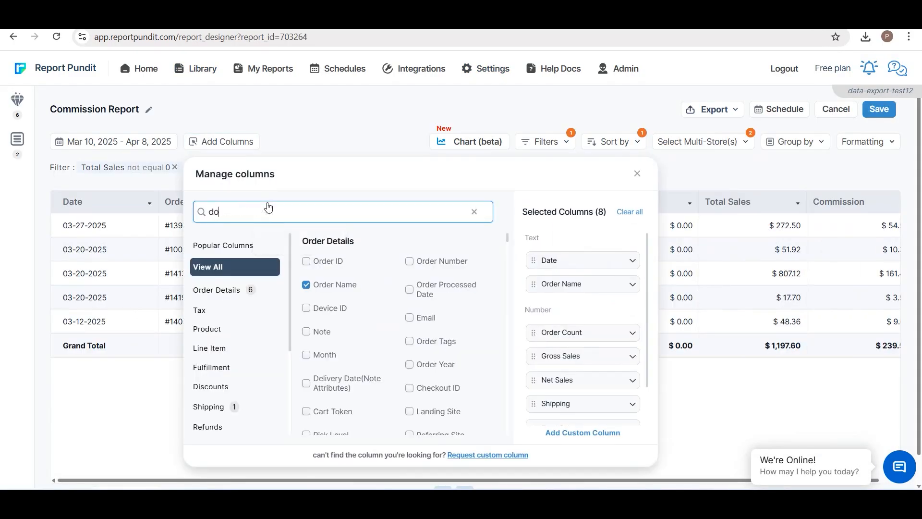
text(main)
click(309, 260)
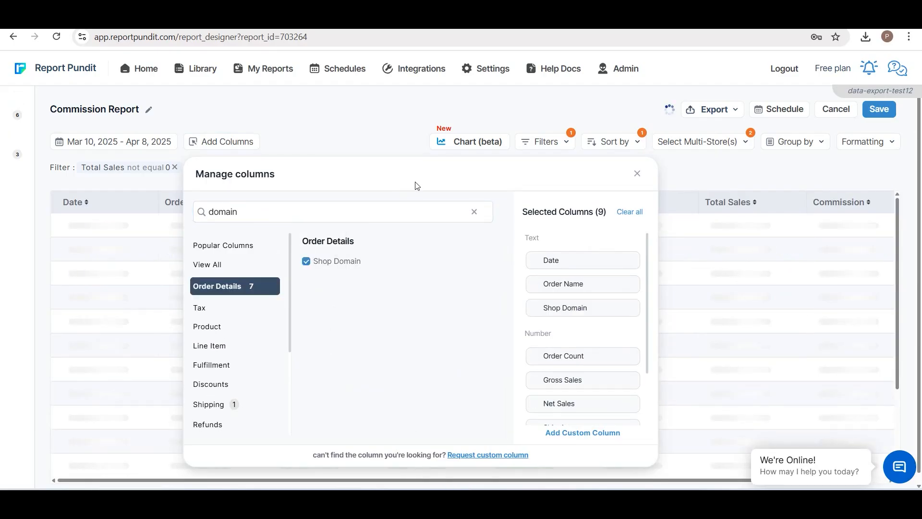
click(637, 173)
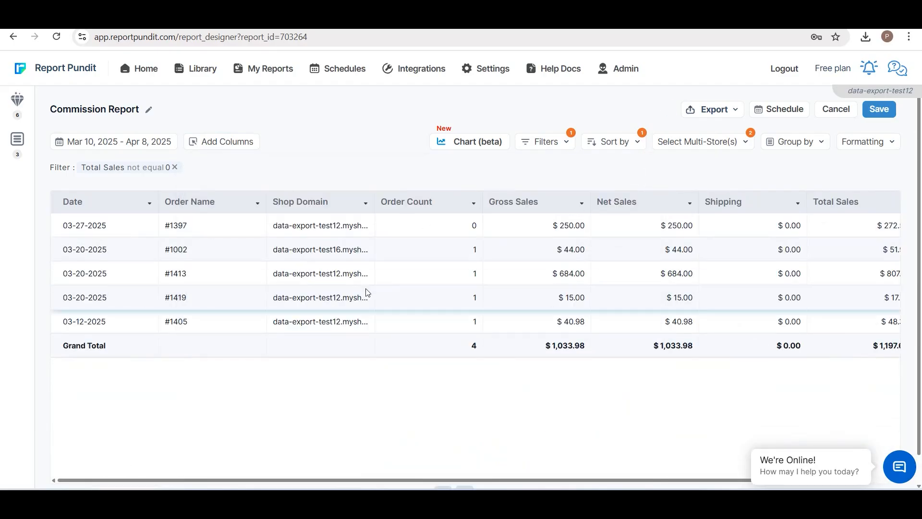
mouse_move(136, 481)
mouse_down()
mouse_move(245, 482)
mouse_move(120, 482)
mouse_up()
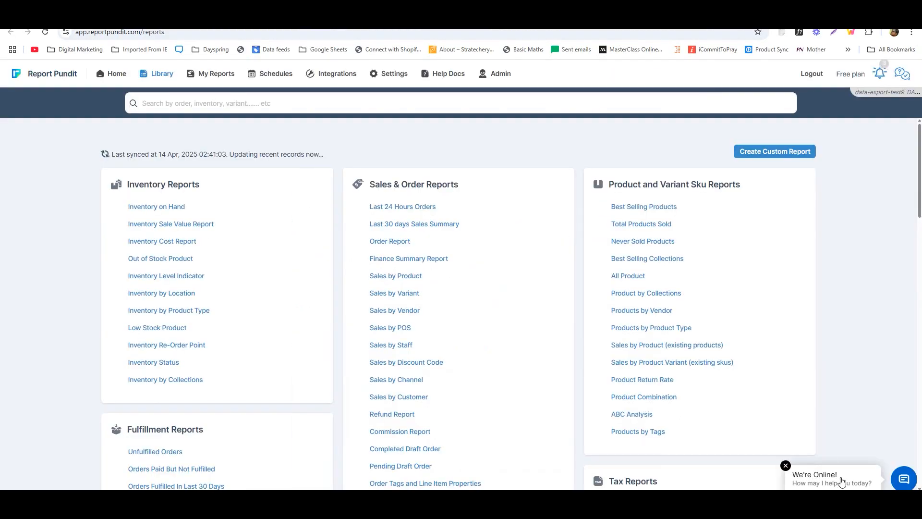
click(841, 481)
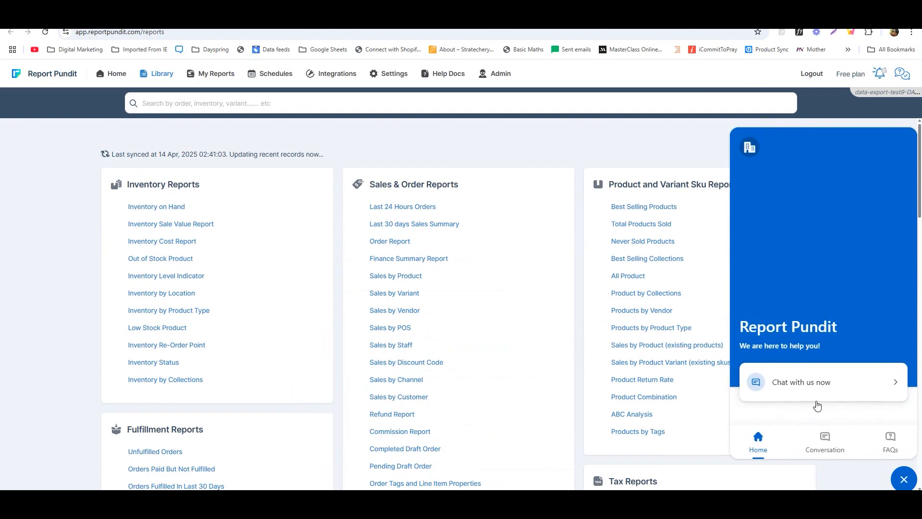
click(902, 480)
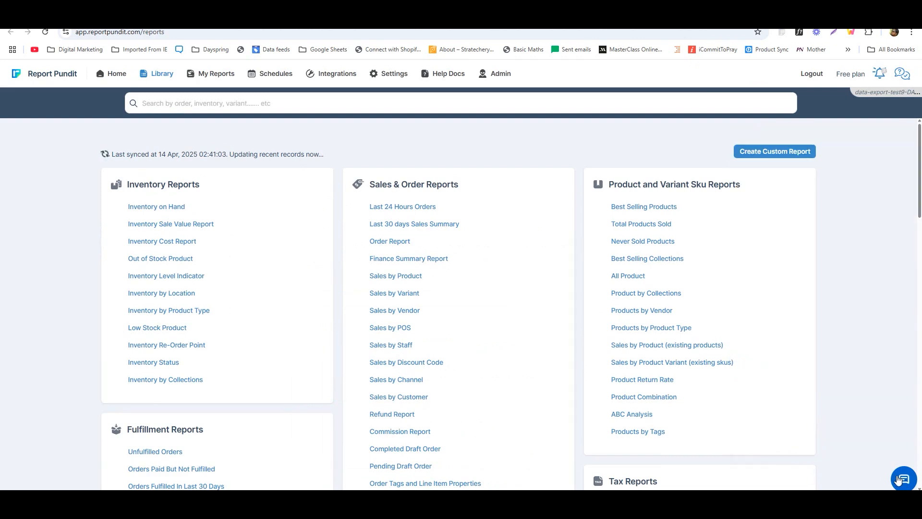